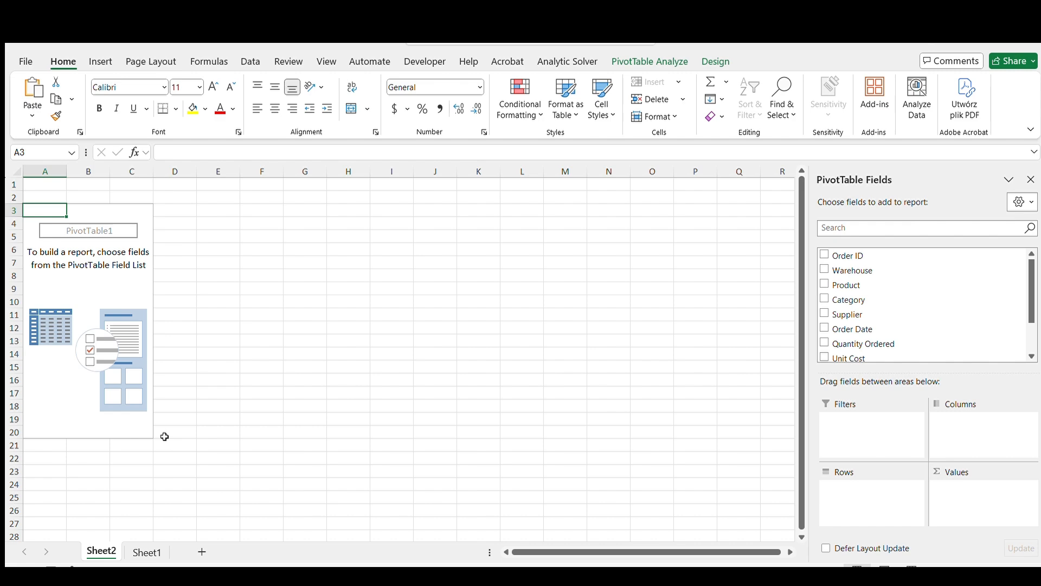
Review the first question and its related columns on Sheet1, and add Supplier to the rows of the empty pivot table on Sheet2
click(147, 552)
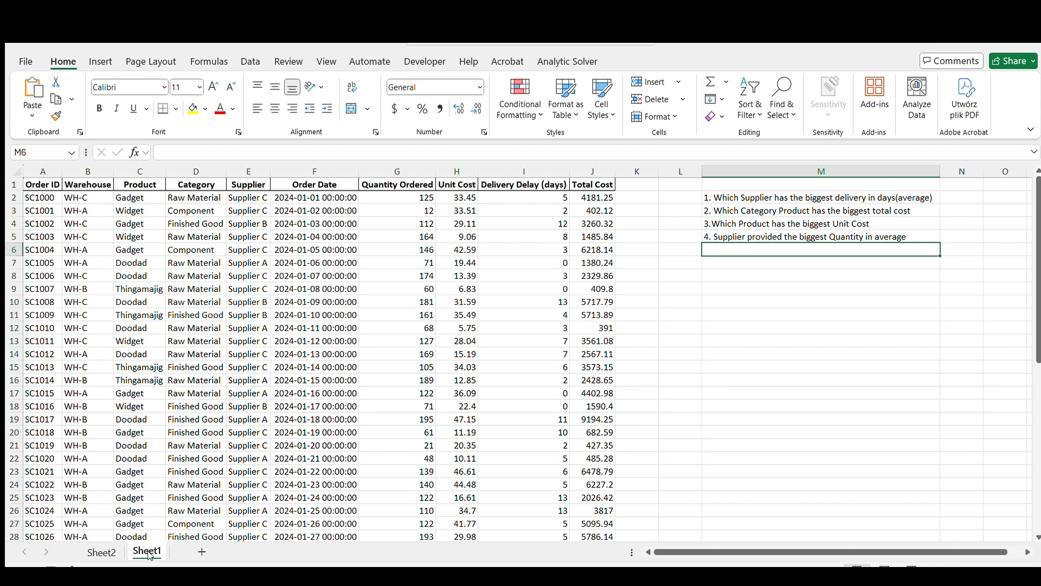
click(804, 197)
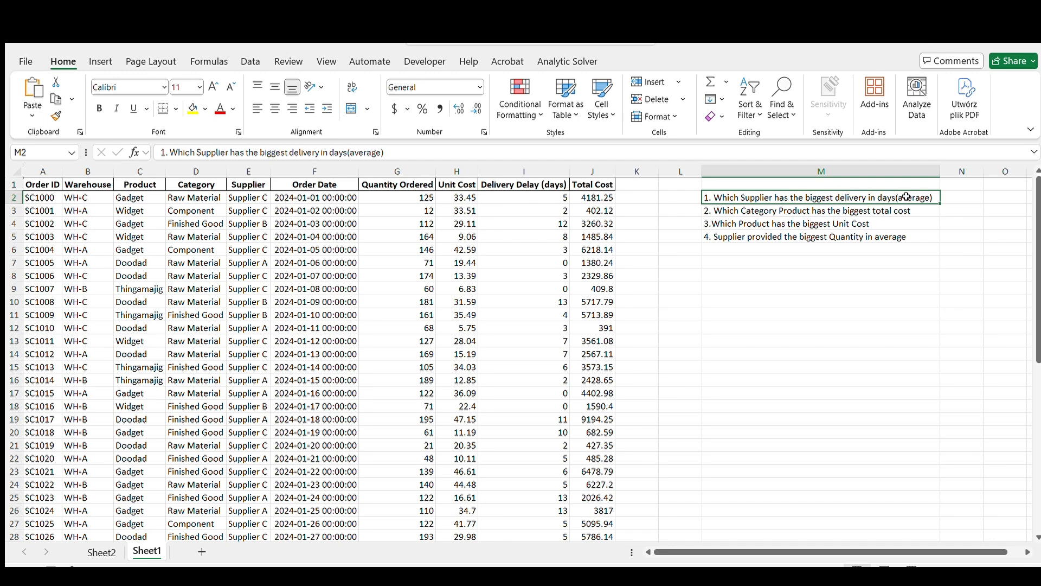
click(508, 172)
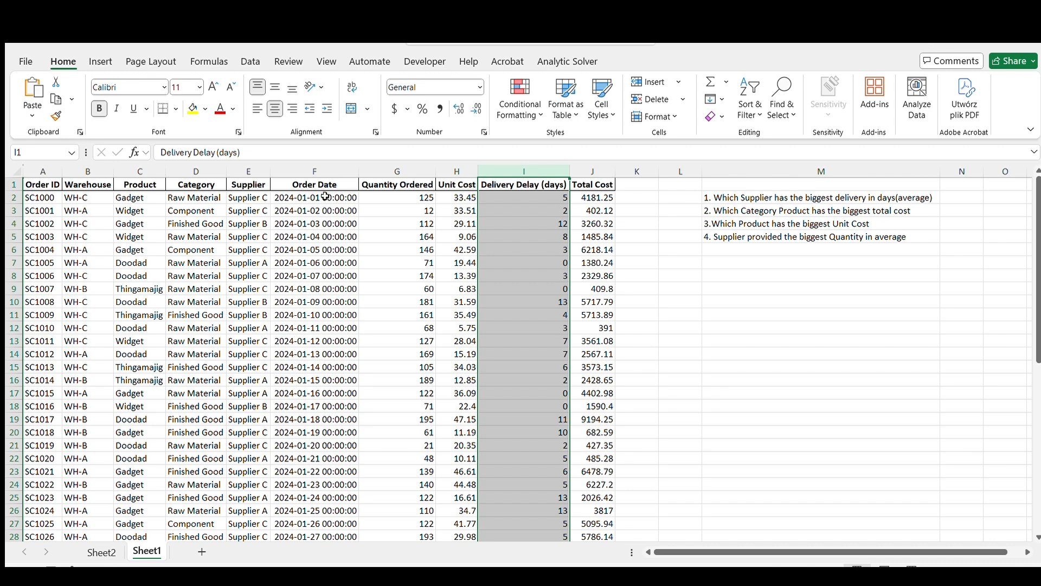
click(251, 175)
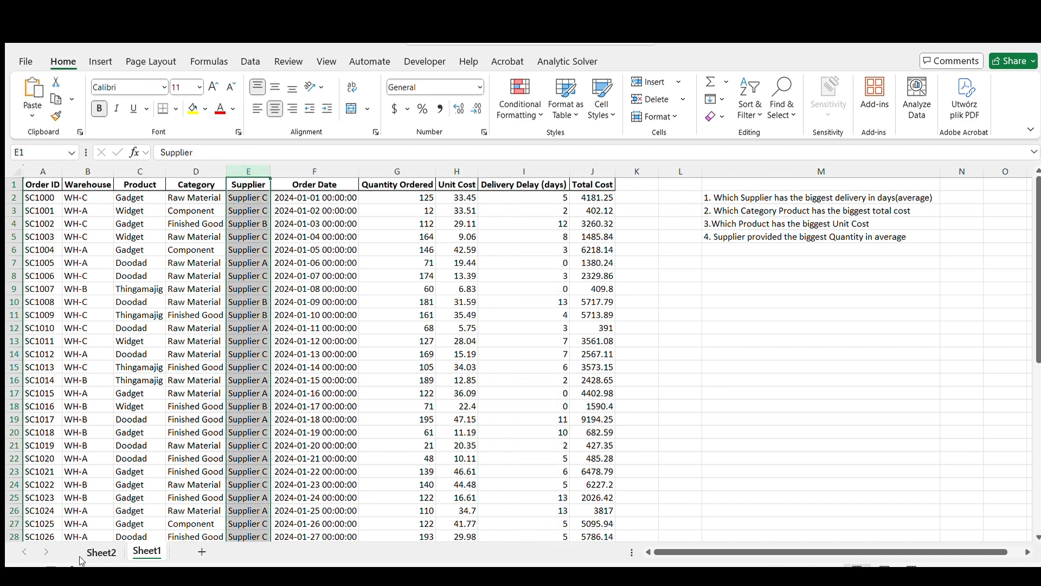
click(98, 550)
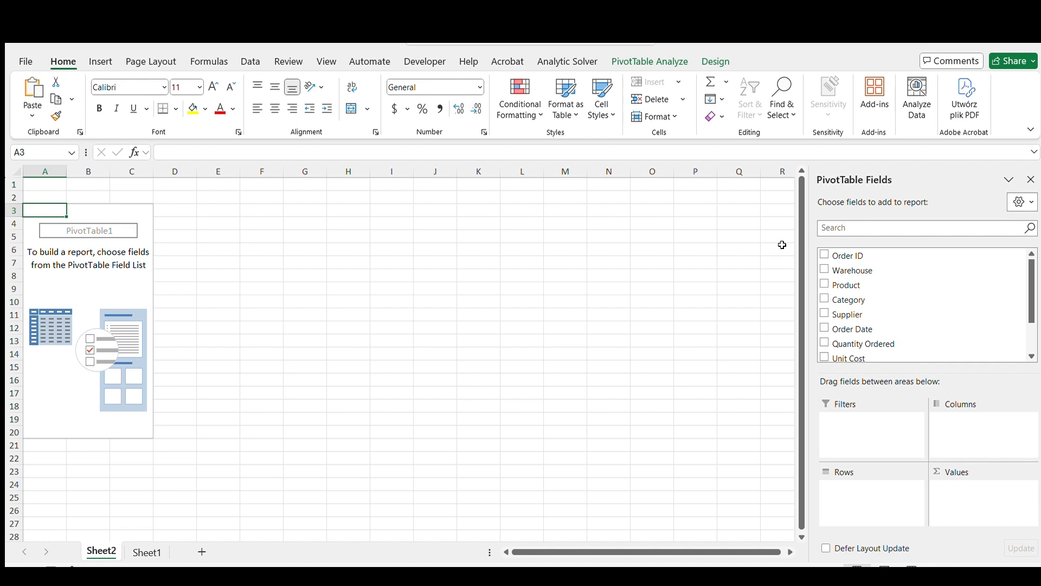
click(864, 230)
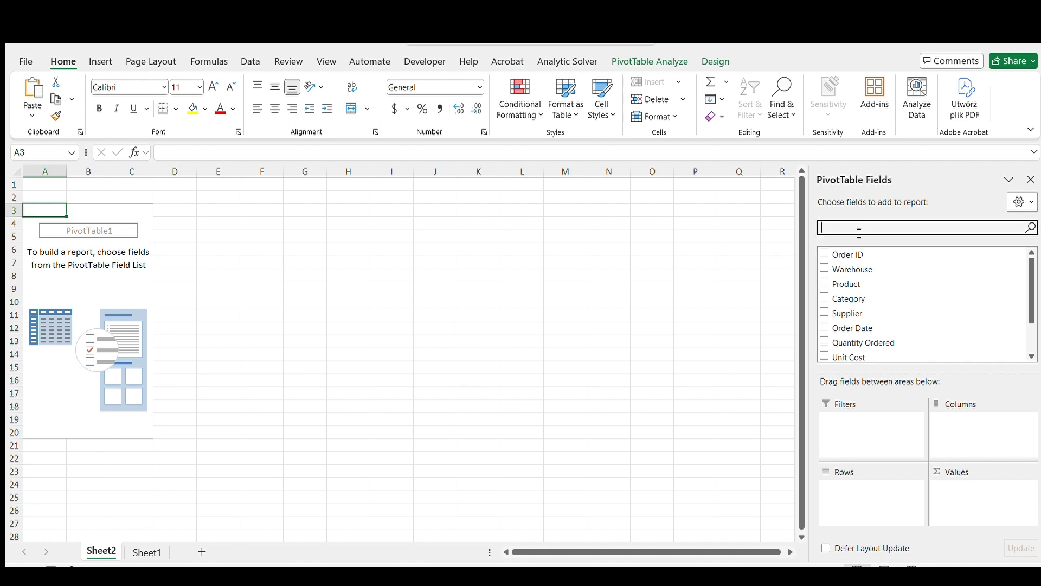
text(supp)
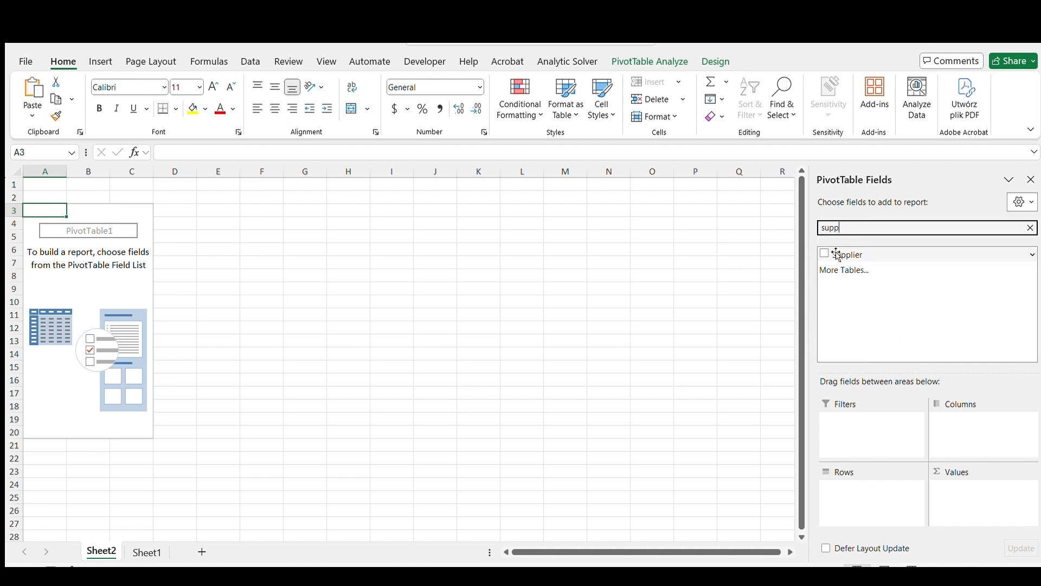
drag(860, 256, 869, 514)
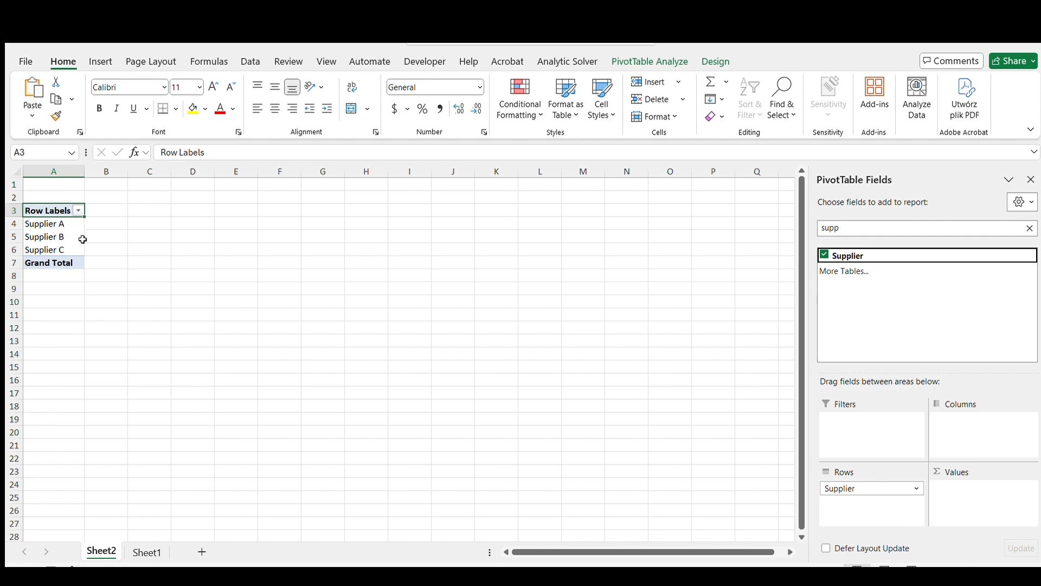
click(1030, 228)
Add Delivery Delay (days) to the values of the supplier pivot table and summarise it by average
click(149, 553)
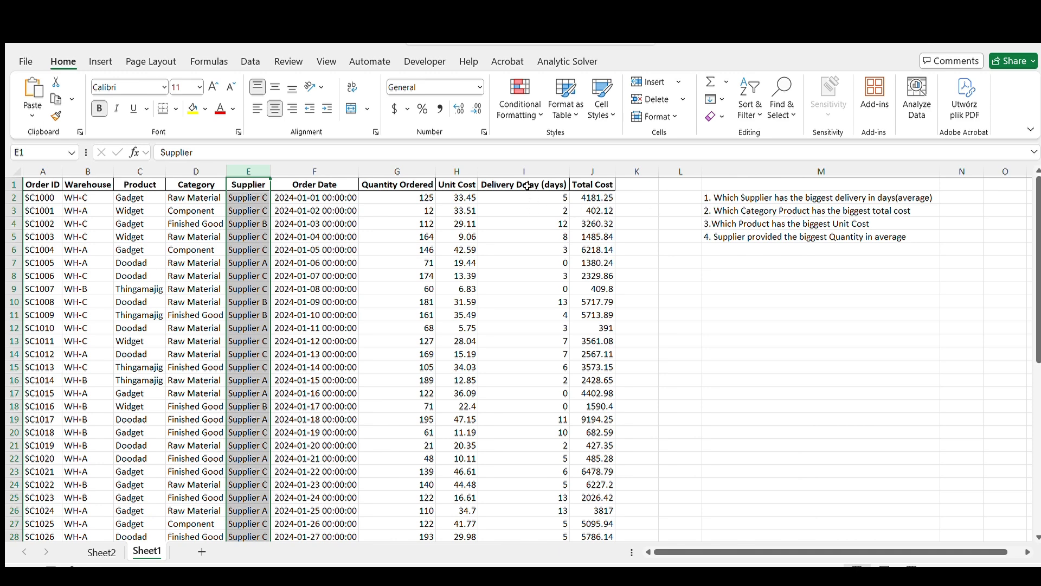
click(524, 185)
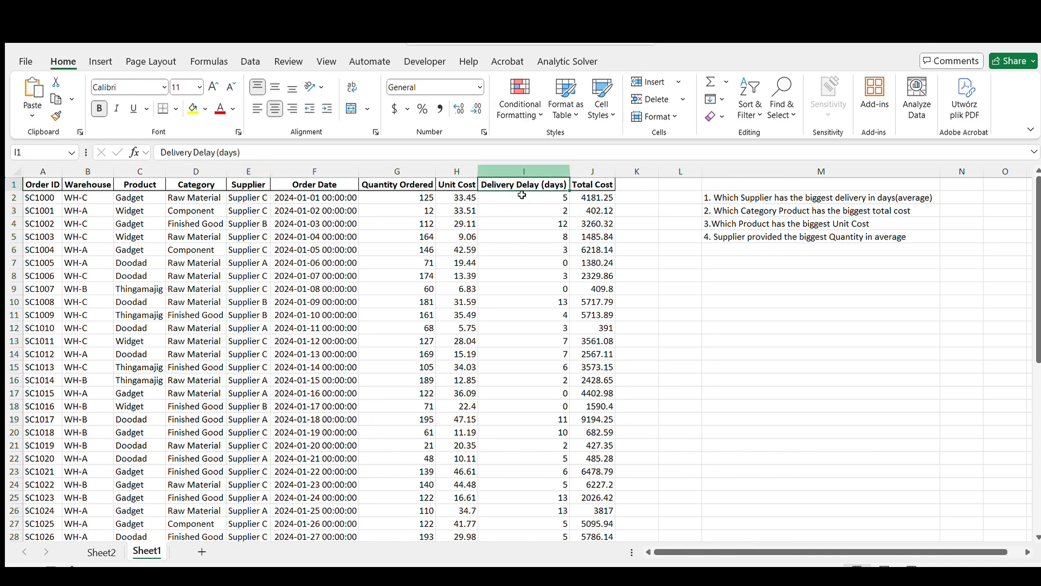
click(102, 552)
click(874, 227)
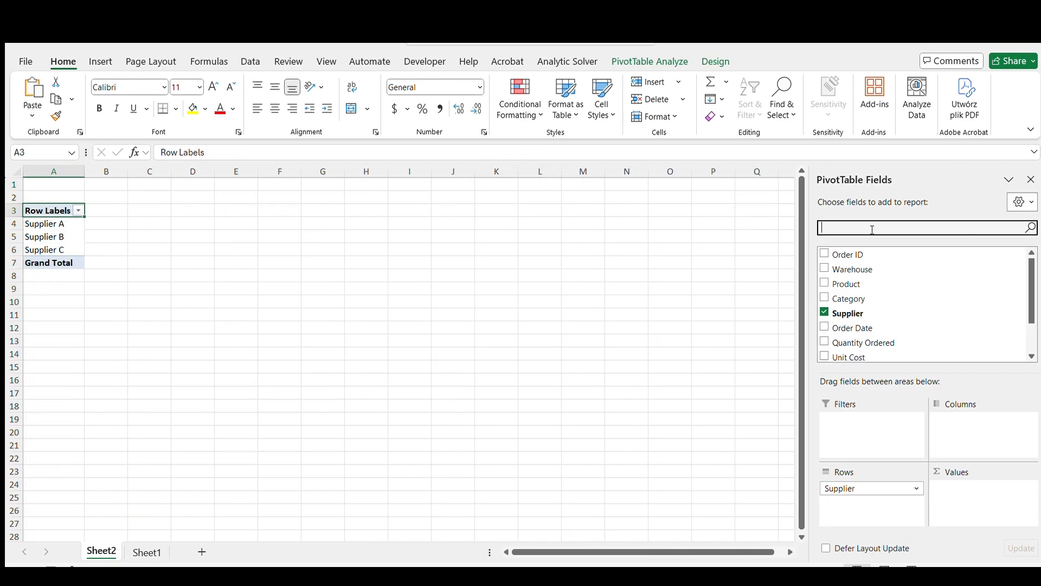
text(del)
drag(852, 254, 970, 500)
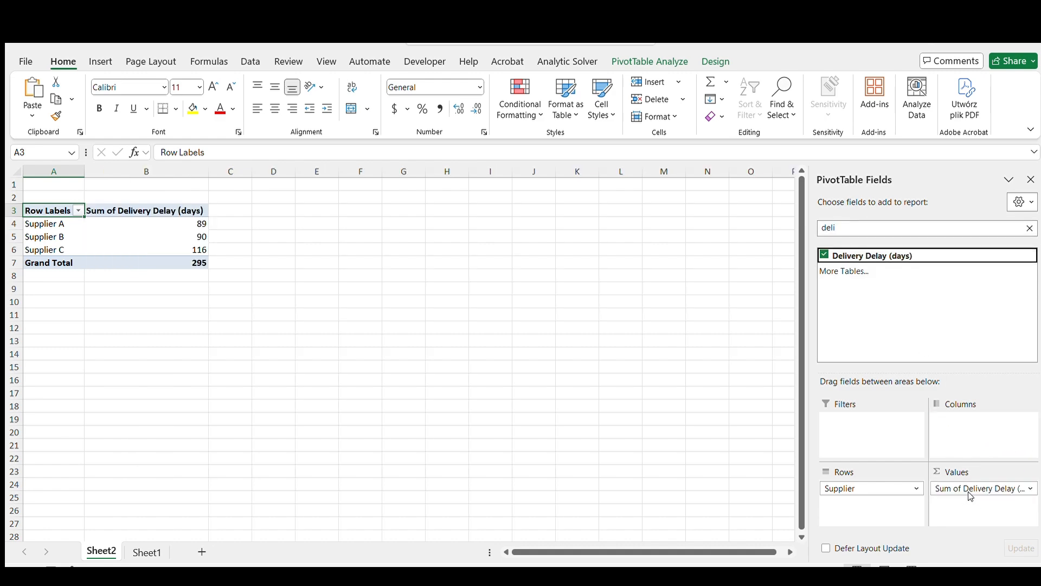
click(148, 211)
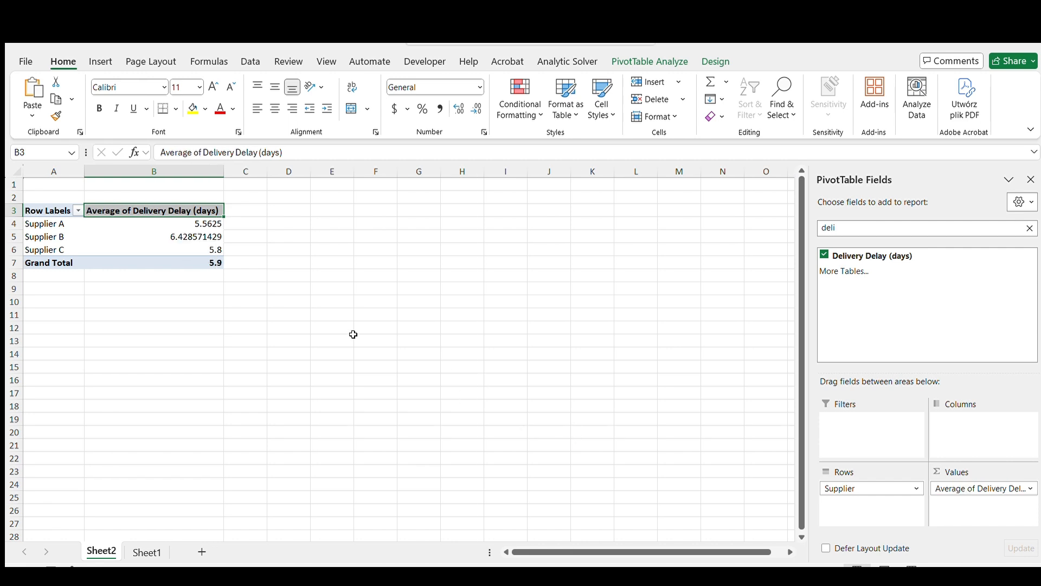
click(318, 328)
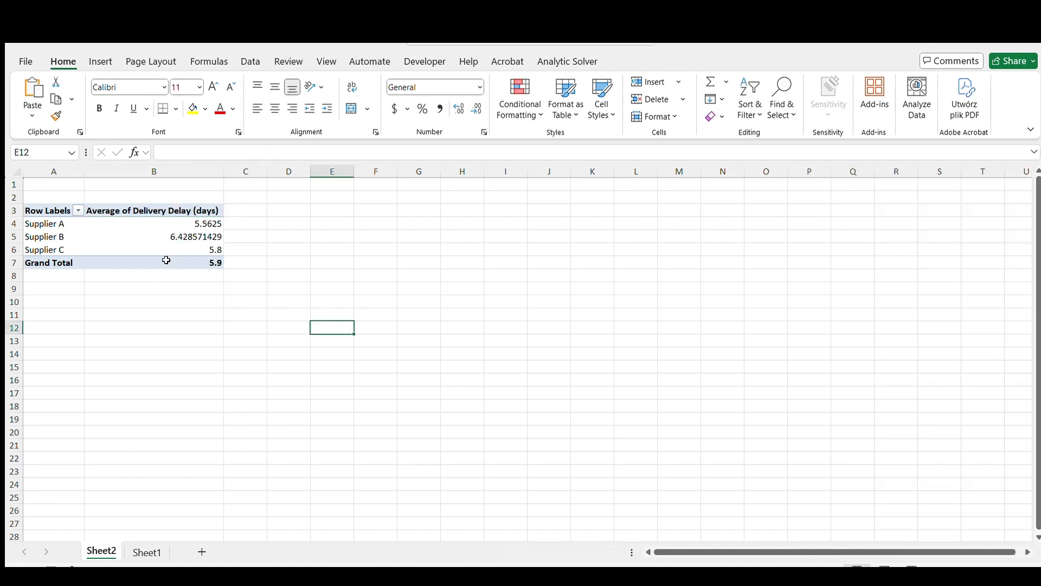
Copy the supplier delivery delay pivot table on Sheet2 and paste the duplicate at cell A10
click(55, 212)
drag(55, 212, 169, 260)
key(ctrl+c)
click(69, 303)
key(ctrl+v)
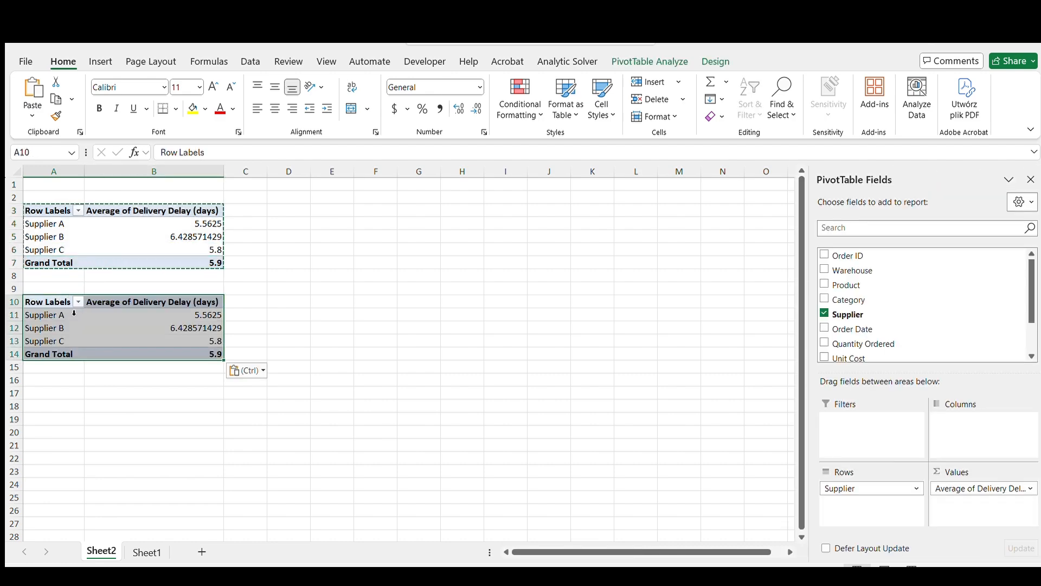
click(114, 327)
Replace Supplier with Category in the rows of the pivot table at A10
click(147, 552)
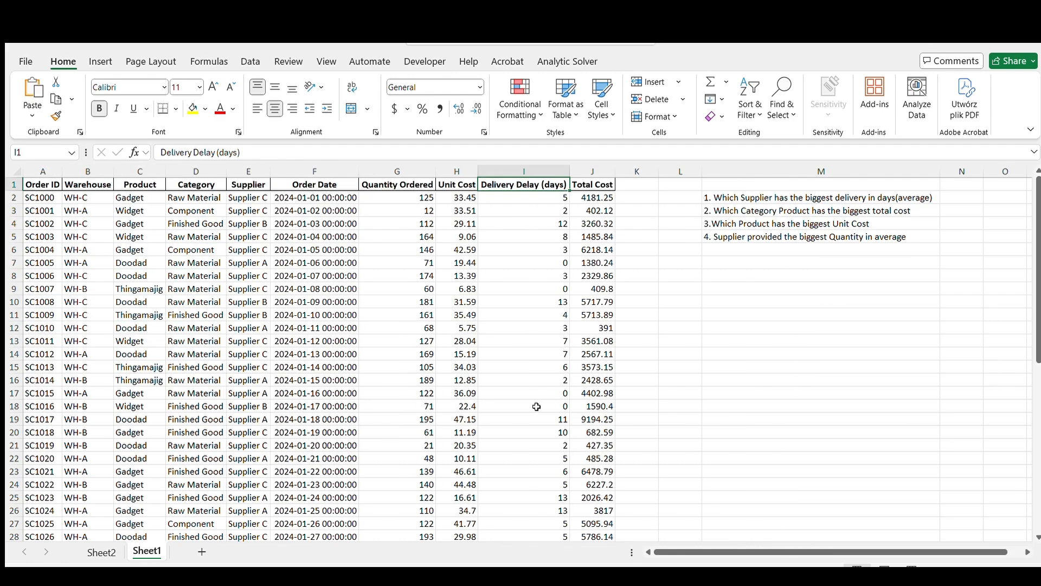
click(188, 185)
click(101, 551)
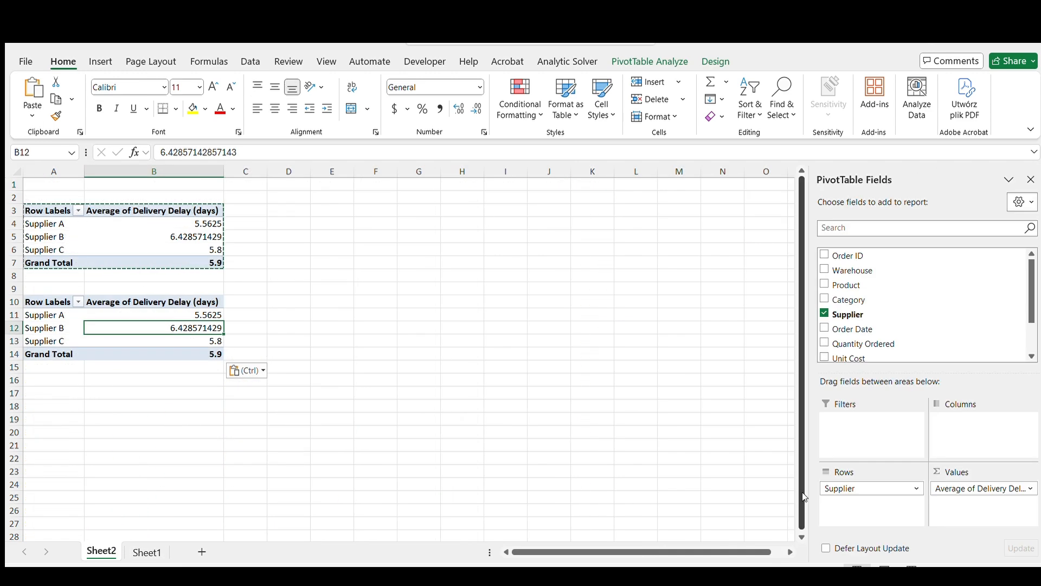
drag(868, 488, 583, 465)
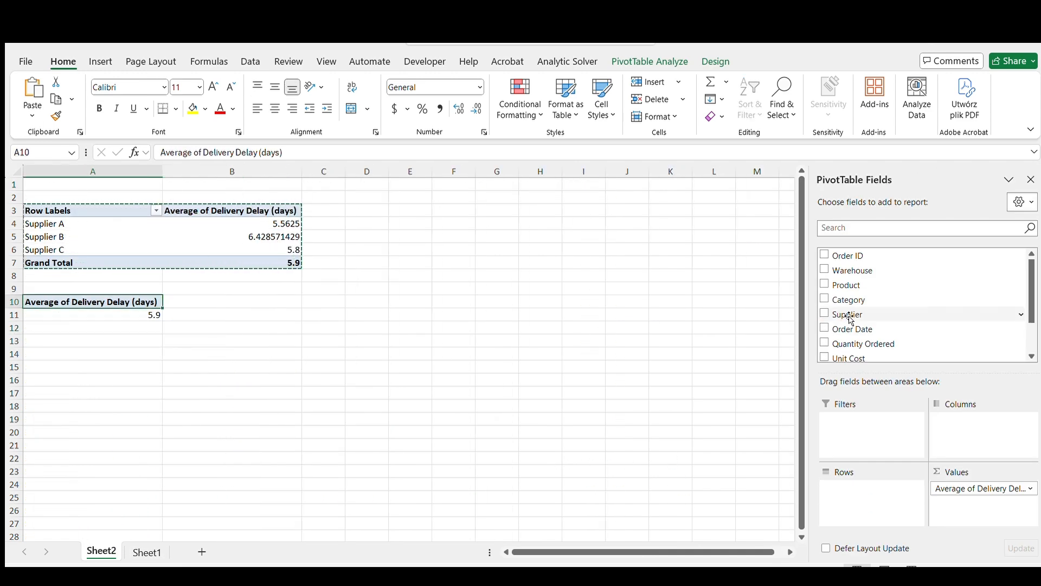
drag(830, 300, 871, 490)
Replace the Delivery Delay values with the sum of Total Cost in the Category pivot table, and compare the category totals
click(147, 552)
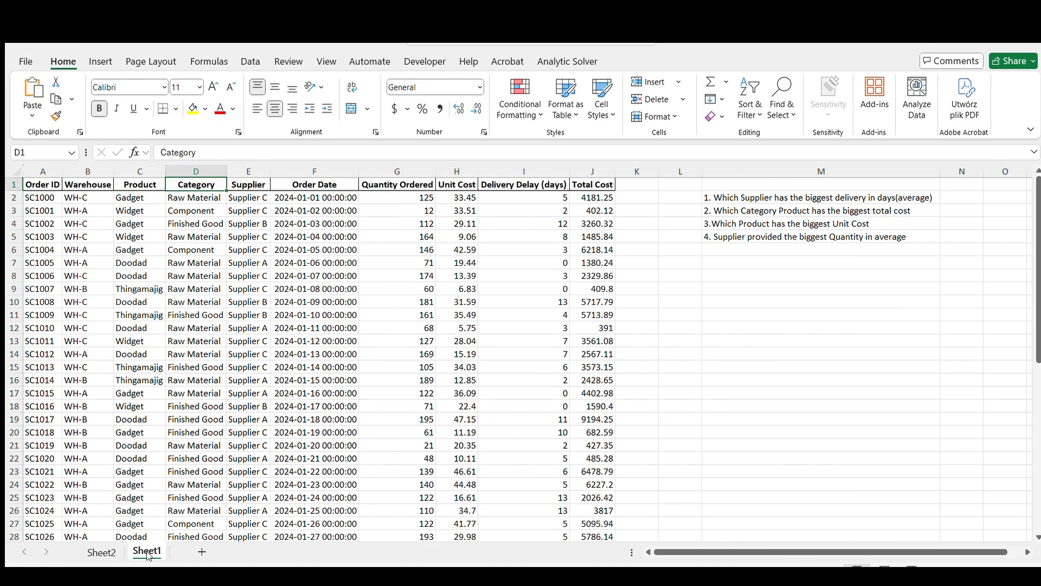
click(781, 212)
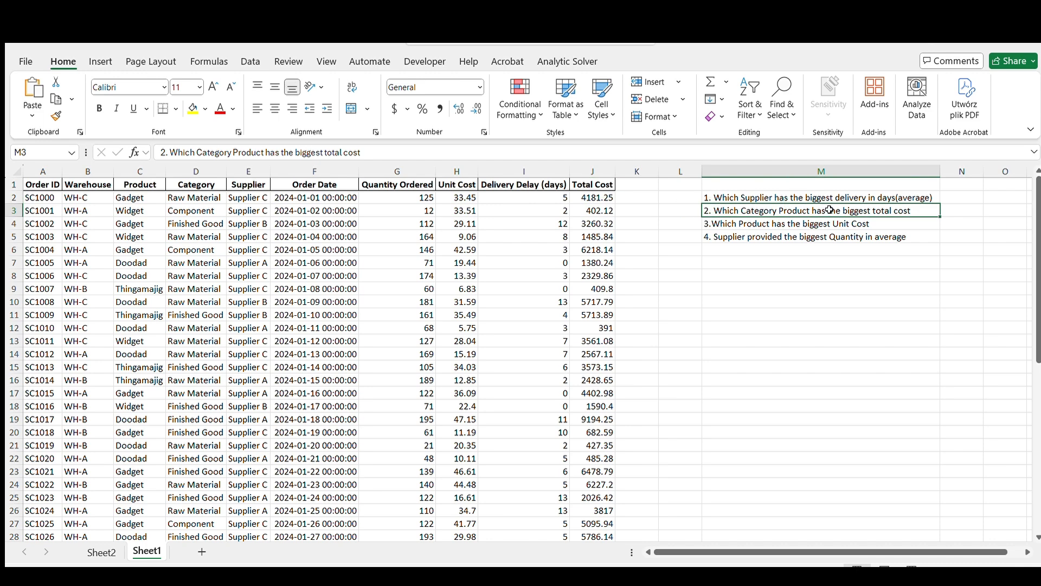
click(594, 182)
click(111, 552)
drag(987, 495, 921, 282)
click(883, 227)
text(total)
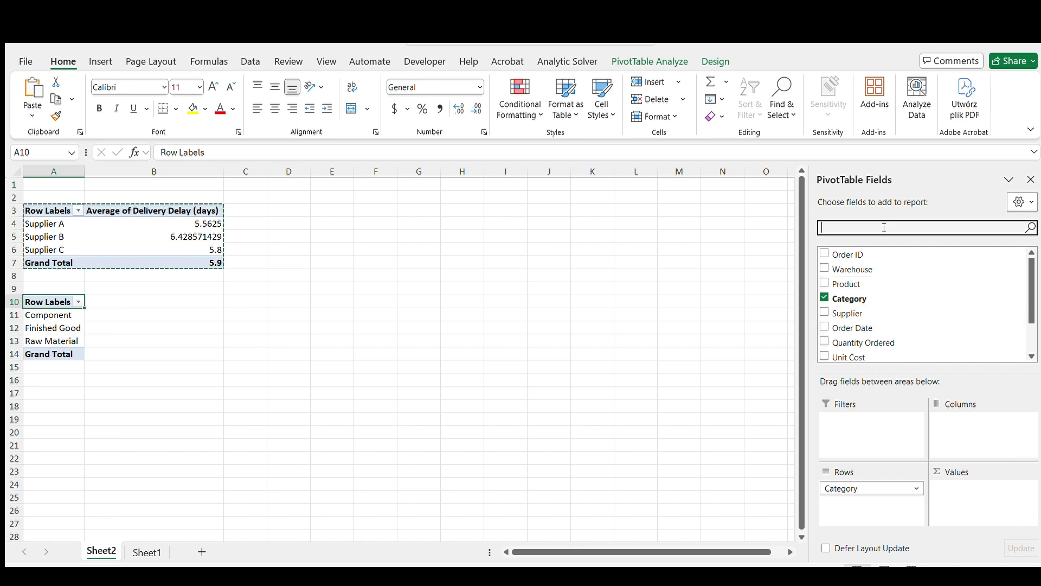
drag(855, 262, 985, 510)
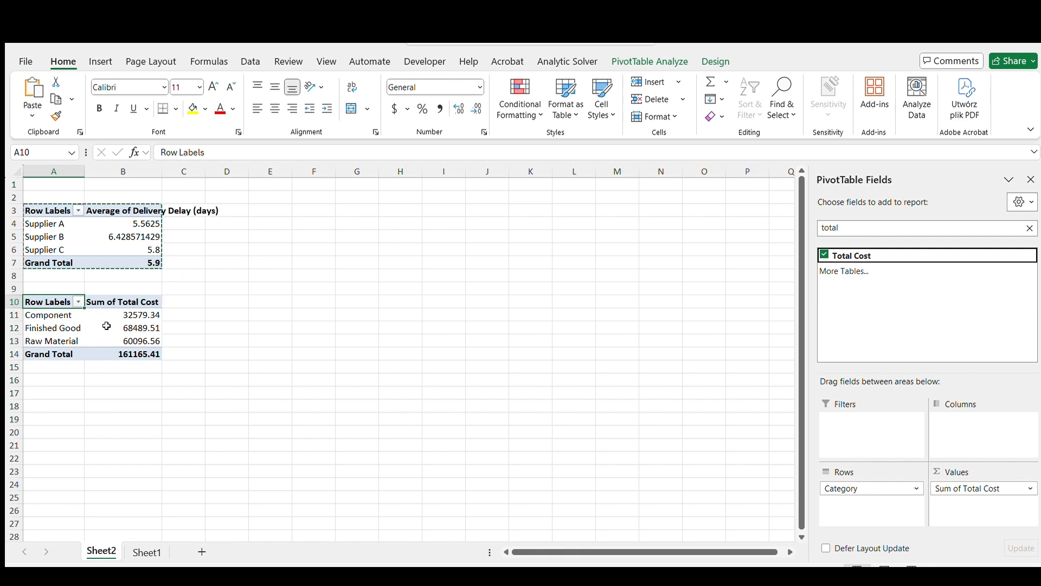
drag(151, 313, 146, 329)
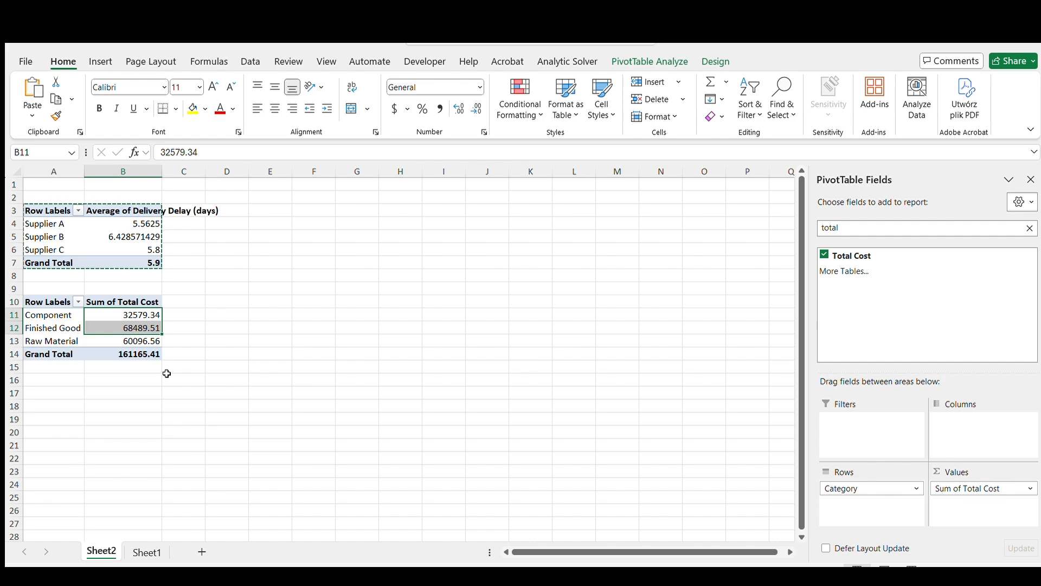
Check the Product and Unit Cost columns on Sheet1, and duplicate the Category pivot table on Sheet2 at cell A17
click(147, 552)
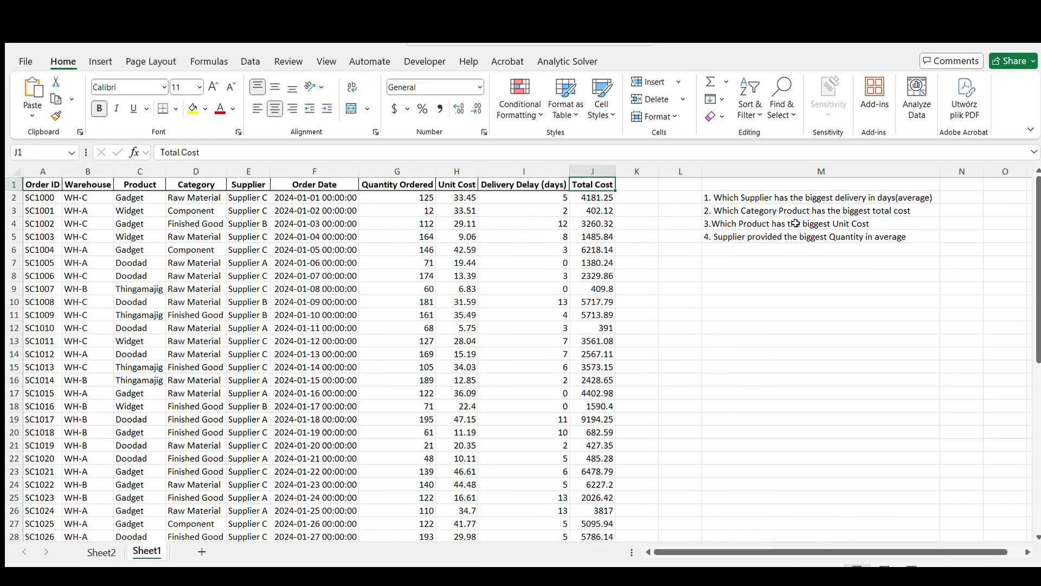
click(153, 187)
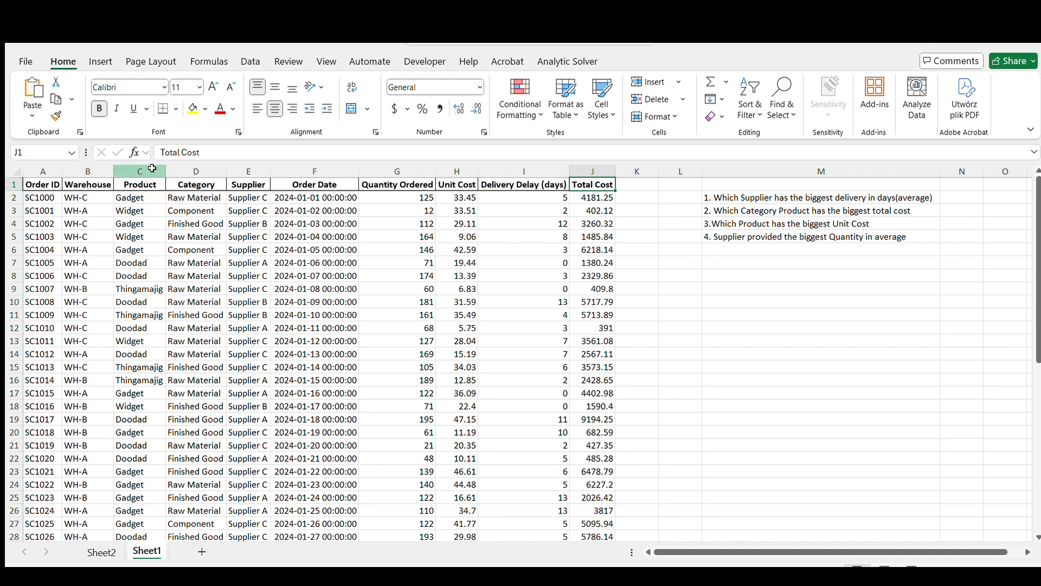
key(ctrl+shift+Down)
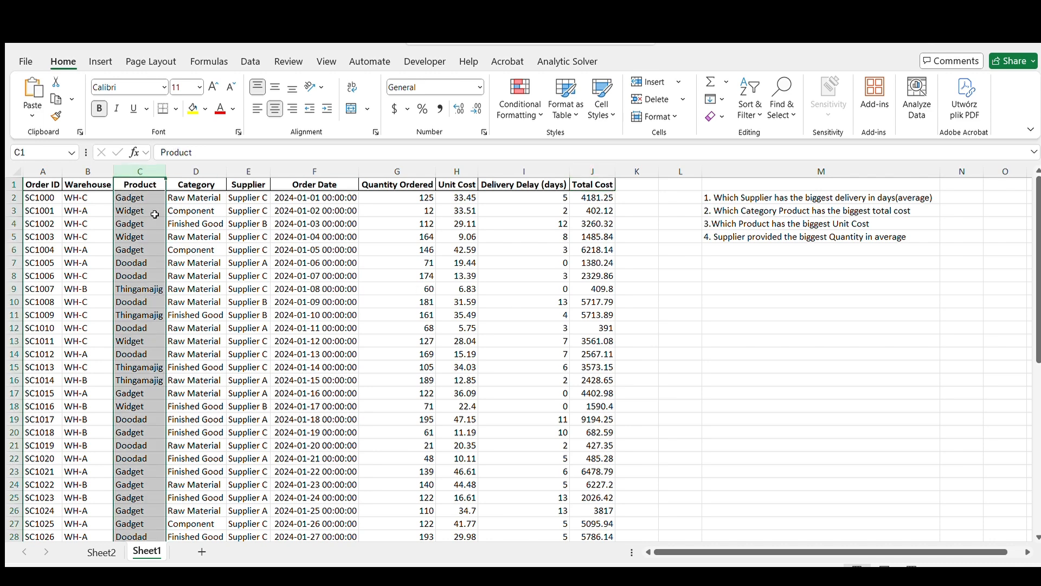
click(450, 183)
key(ctrl+shift+Down)
click(102, 552)
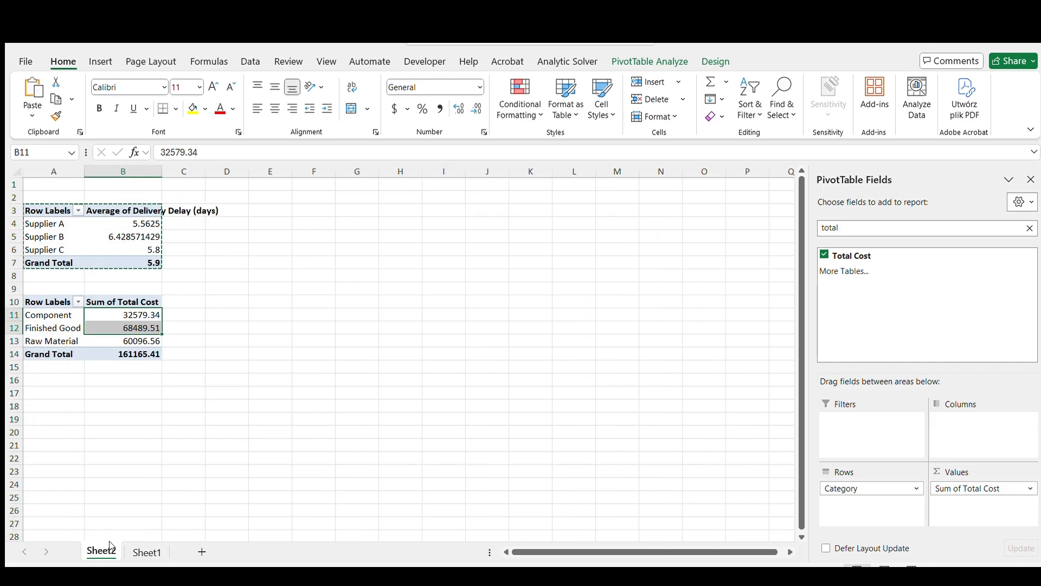
click(50, 305)
drag(50, 304, 135, 354)
key(ctrl+c)
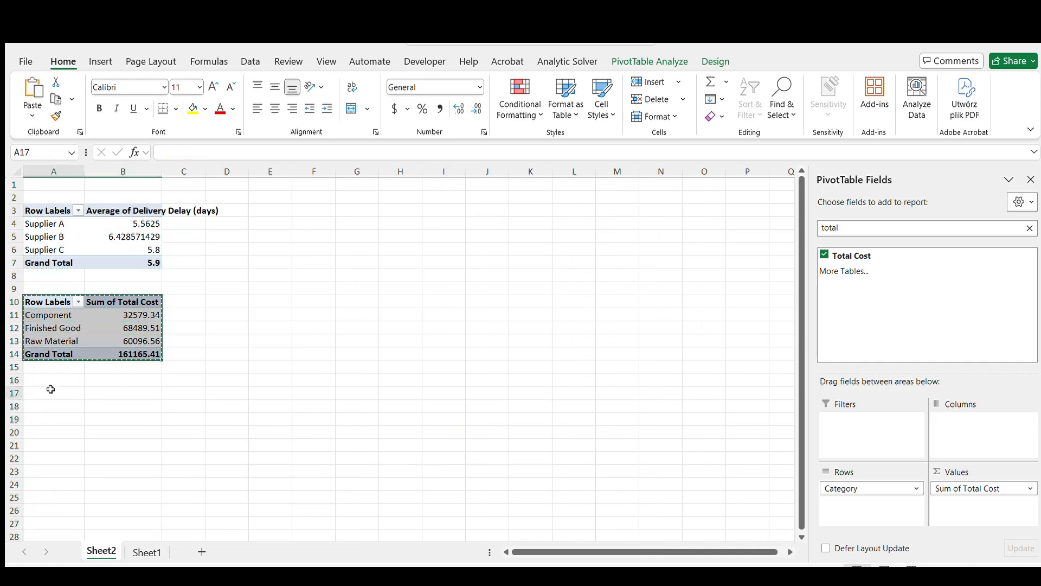
click(51, 390)
key(ctrl+v)
Replace Category with Product in the rows of the pivot table at A17 and remove Total Cost from its values
drag(871, 488, 526, 464)
drag(954, 490, 697, 490)
click(146, 552)
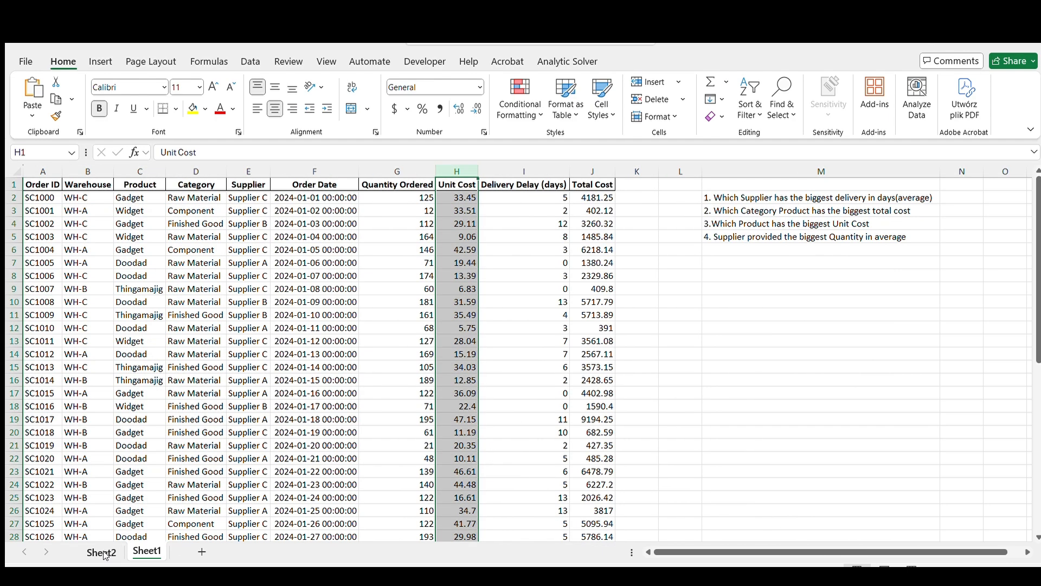
click(103, 553)
drag(848, 292, 868, 496)
click(128, 485)
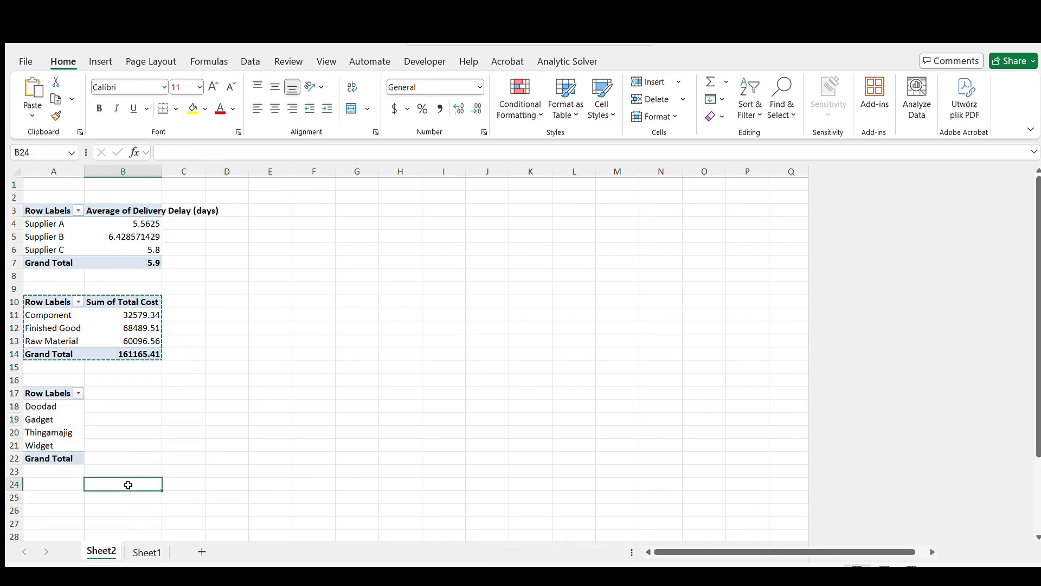
Add Unit Cost to the values of the Product pivot table and summarise it by average
click(144, 552)
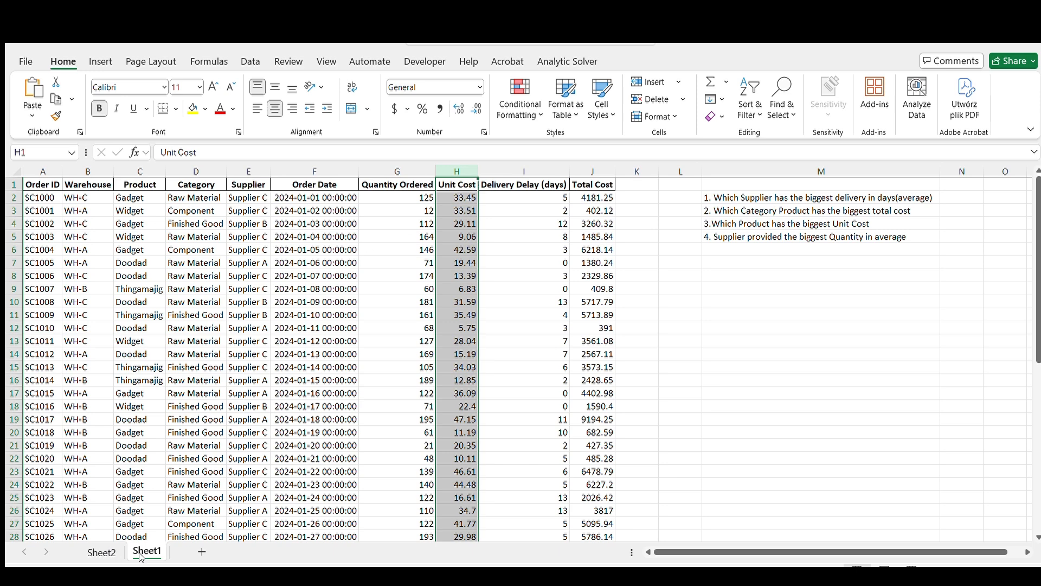
click(101, 552)
click(57, 421)
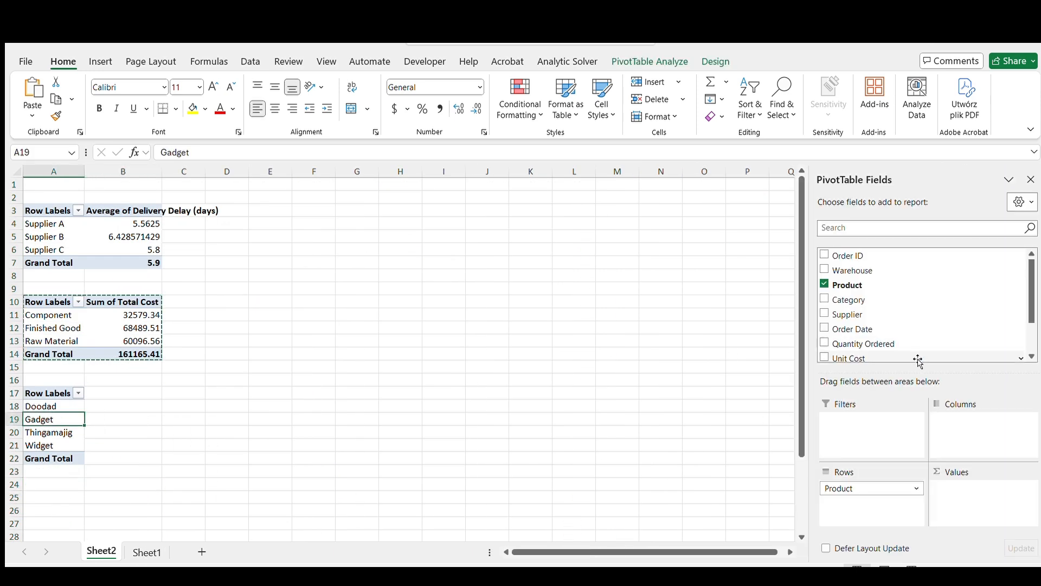
drag(848, 357, 981, 506)
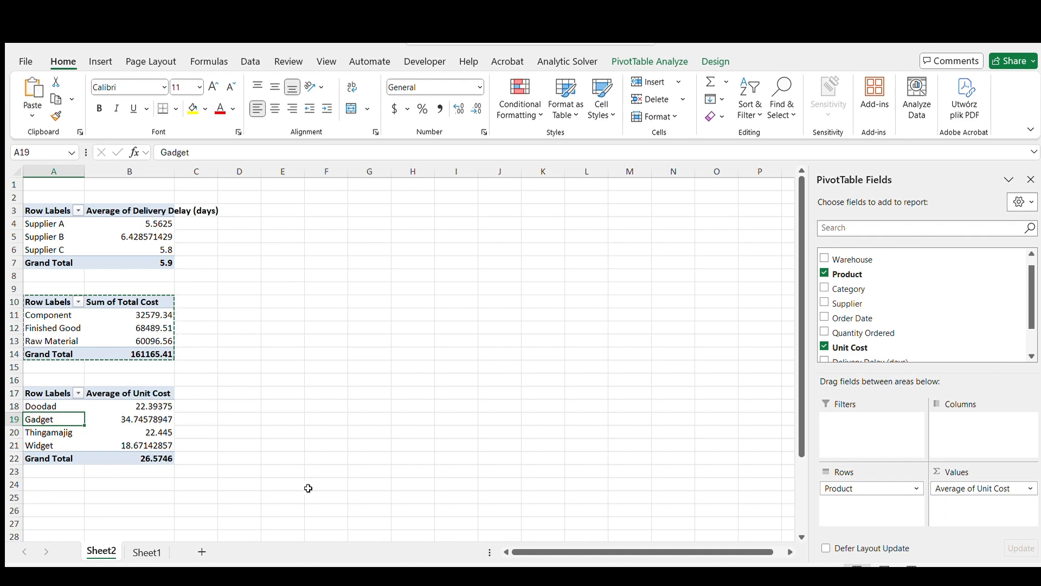
Copy the Product unit cost pivot table and paste the duplicate at cell E3
drag(49, 393, 132, 457)
key(ctrl+c)
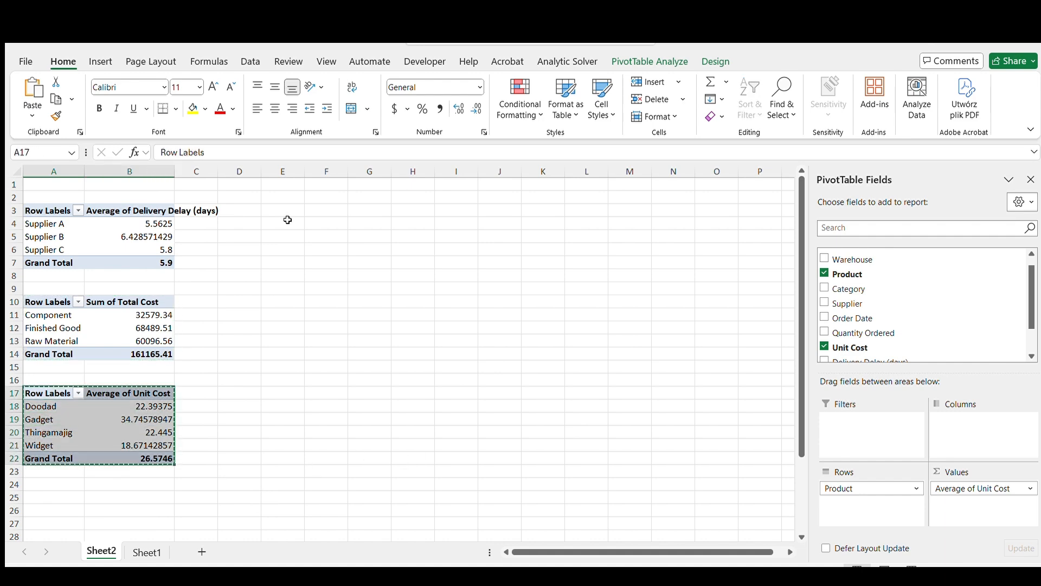
click(283, 211)
key(ctrl+v)
Replace Product with Supplier in the rows of the pivot table at E3
click(158, 554)
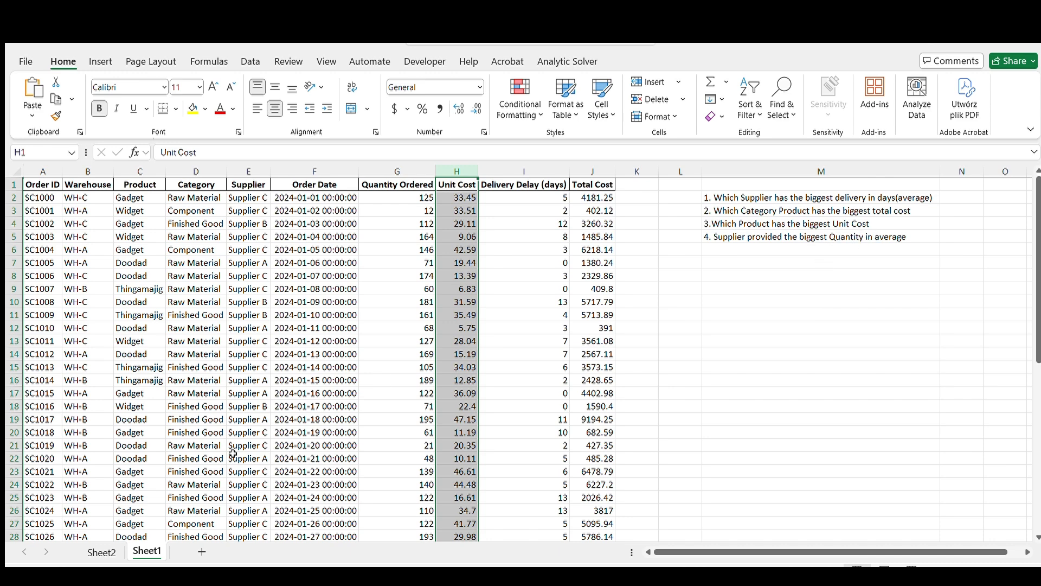
click(108, 559)
click(326, 236)
drag(862, 488, 778, 344)
drag(843, 314, 846, 497)
Replace Unit Cost with the sum of Quantity Ordered in the values of the pivot table at E3
click(147, 552)
click(400, 172)
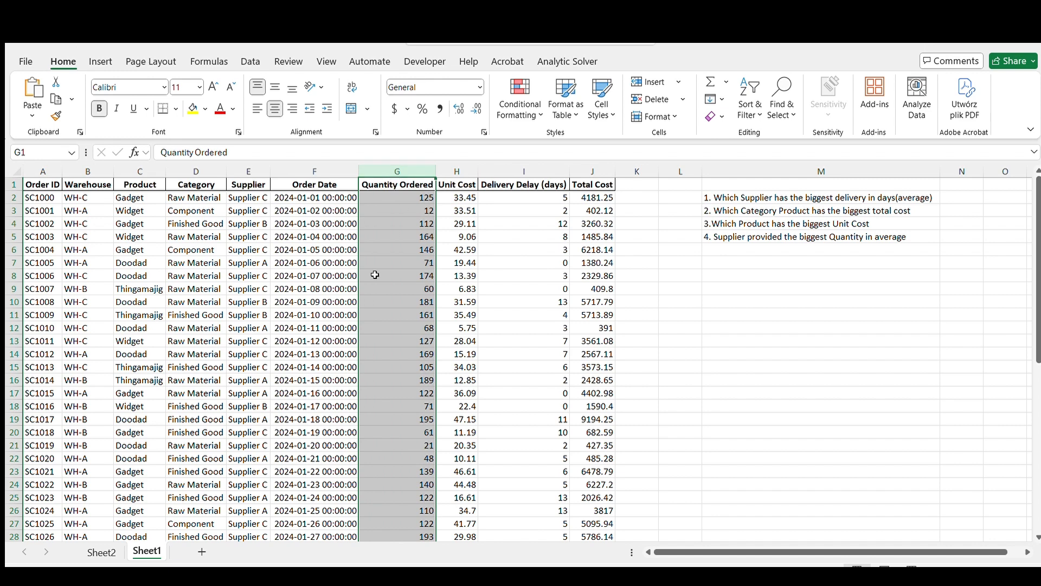
click(101, 551)
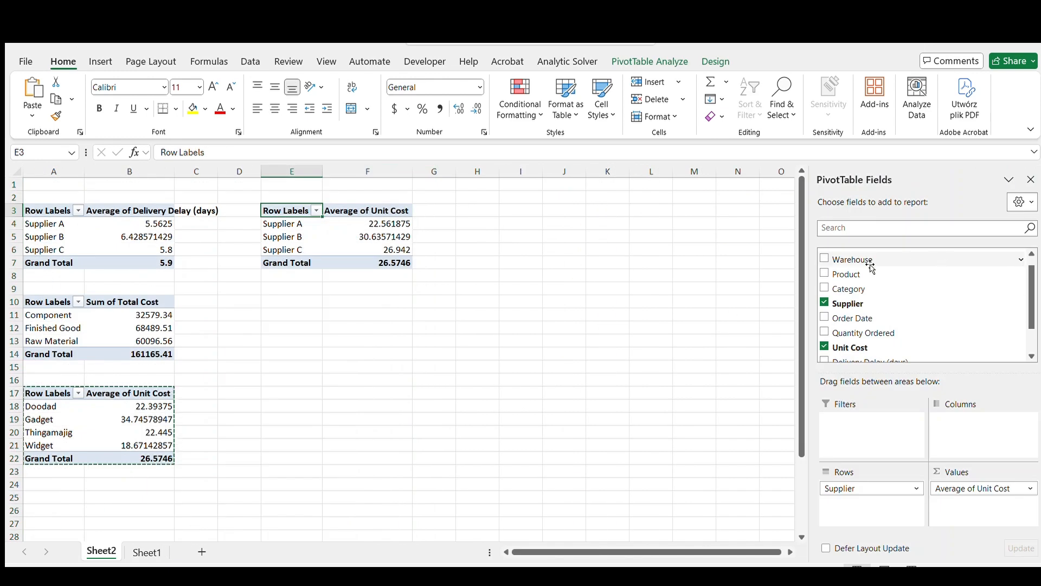
click(896, 227)
text(qua)
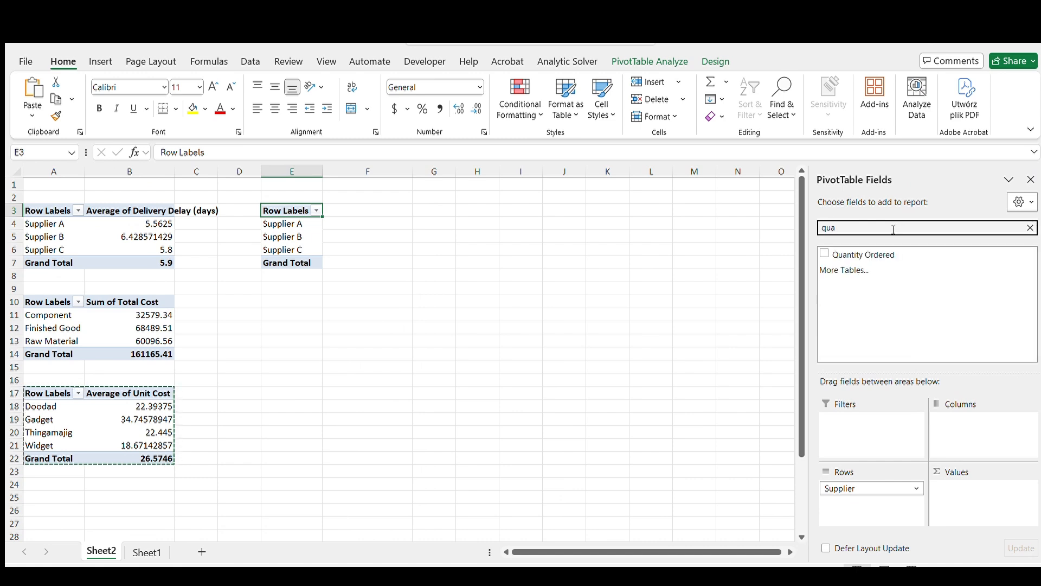
click(879, 255)
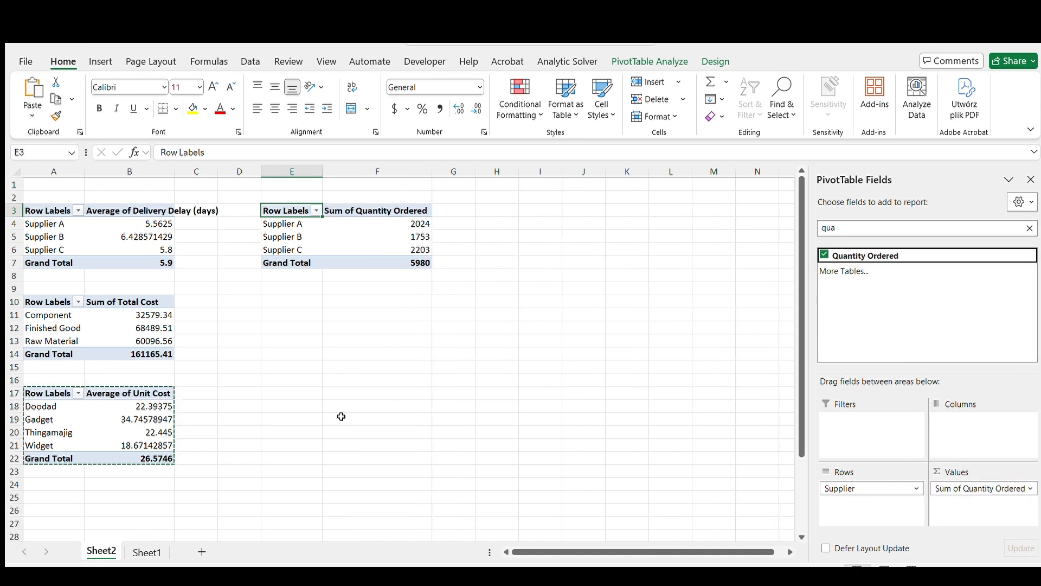